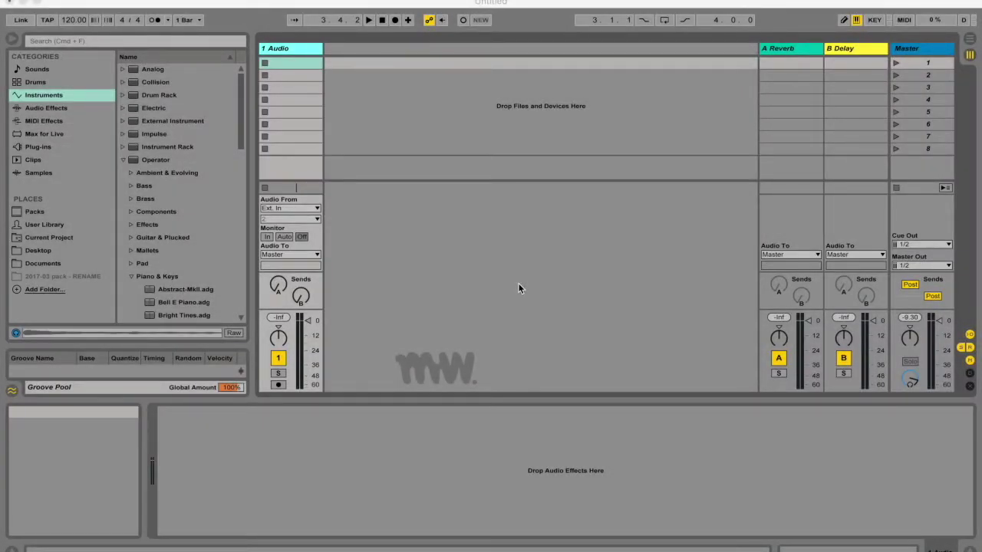
Step: Add a new empty MIDI track, 2 MIDI, next to the 1 Audio track with Cmd+Shift+T
key(super+shift+t)
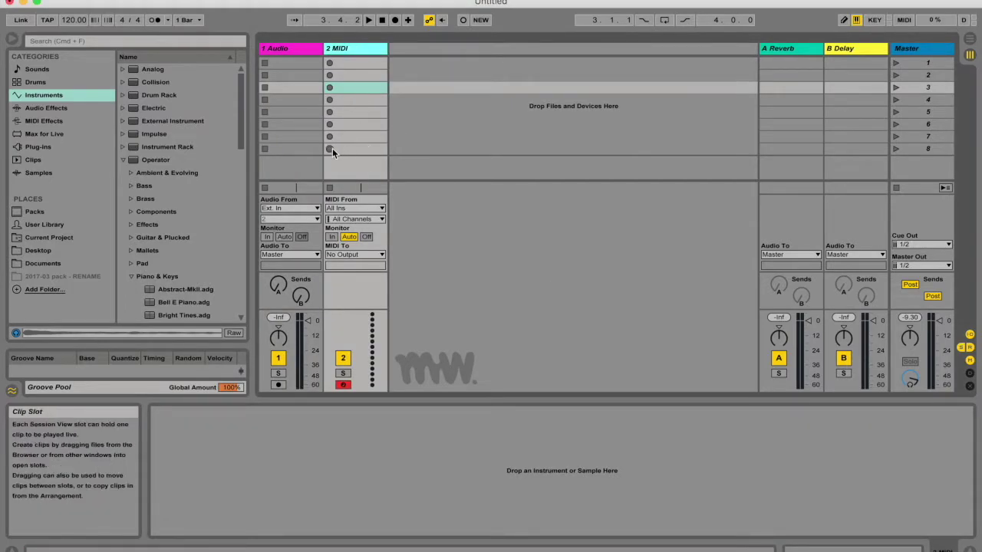
Step: Drop the Random MIDI effect onto the 2 MIDI track and bring up the instrument list
click(43, 122)
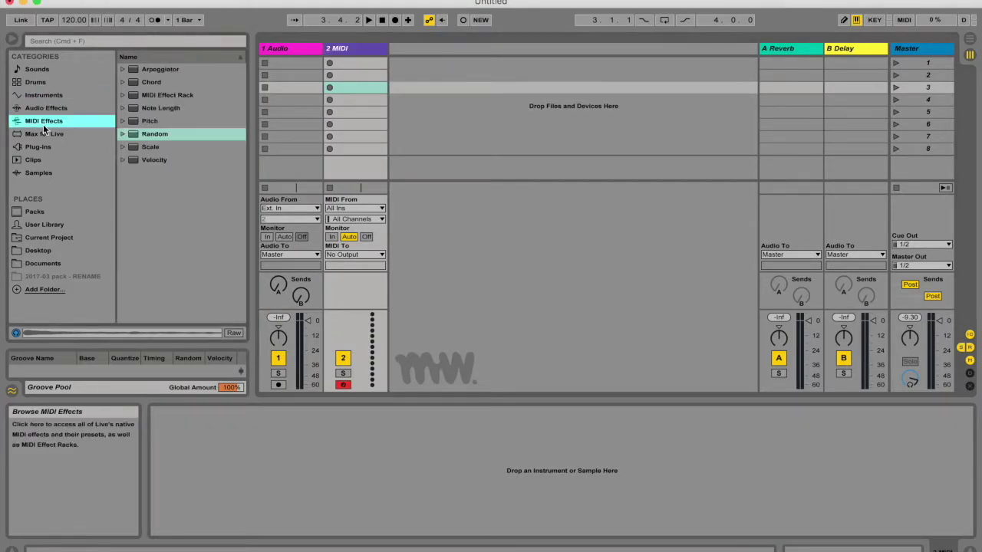
drag(146, 134, 375, 52)
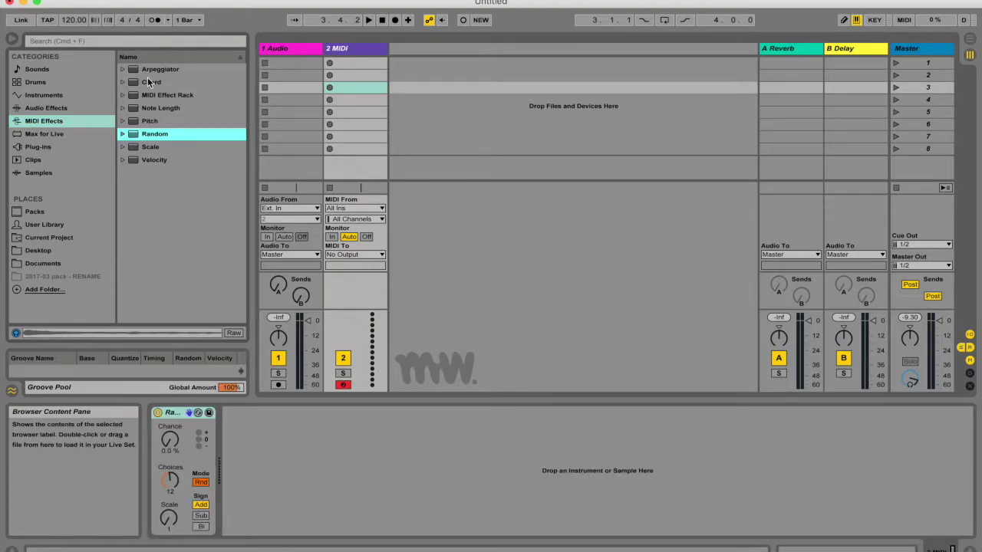
click(67, 95)
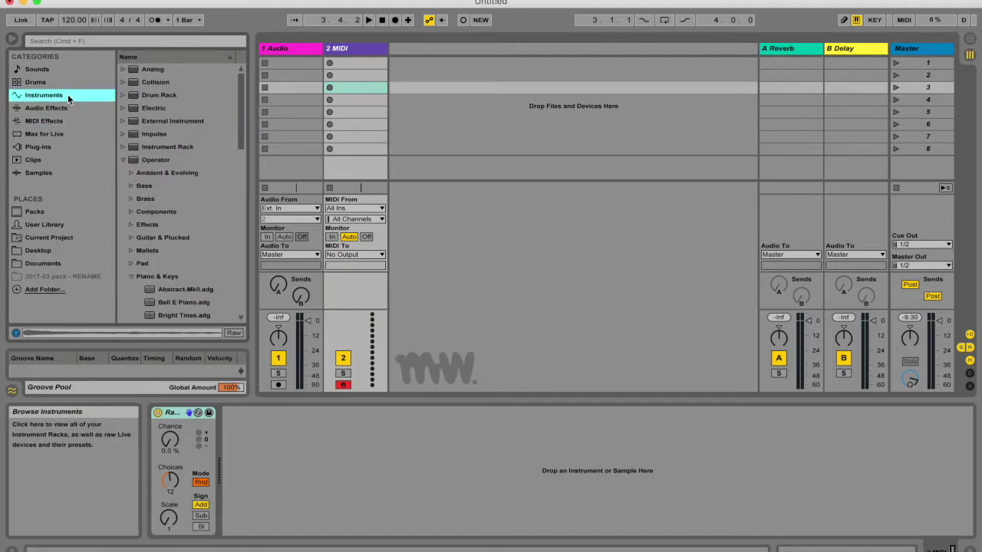
Step: Load FM Piano1 Classic onto track 2, audition the C3 clip, and show the device chain
scroll(176, 230, down, 5)
drag(192, 263, 359, 50)
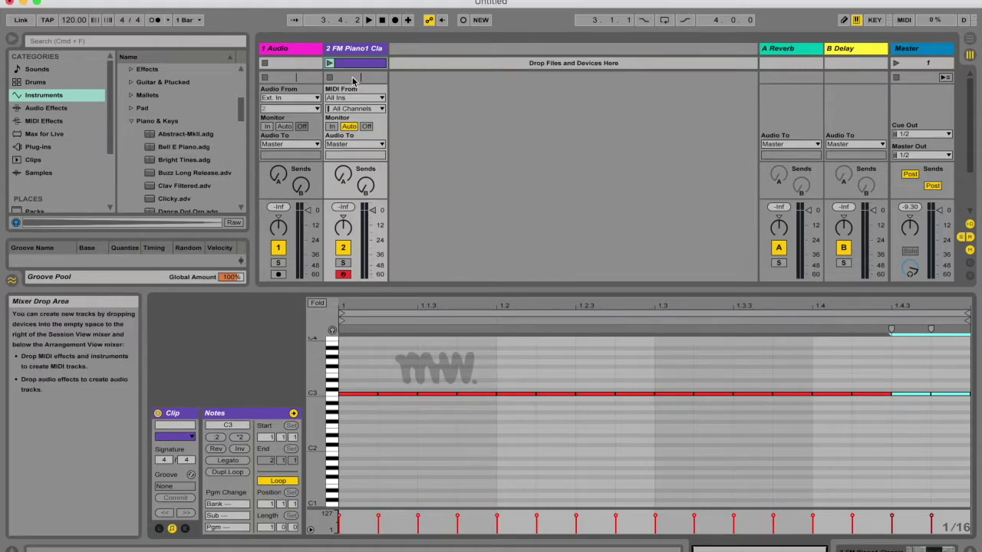
click(330, 63)
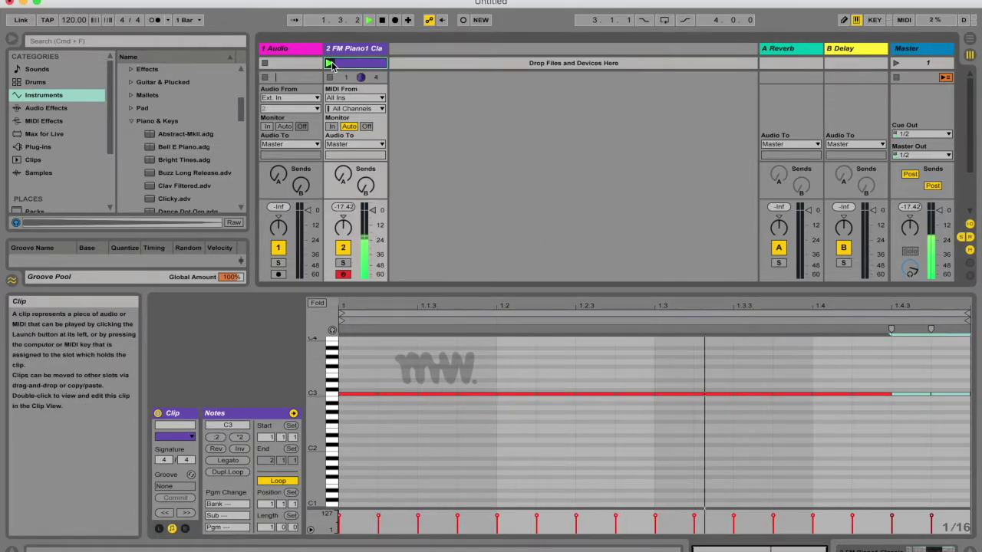
key(space)
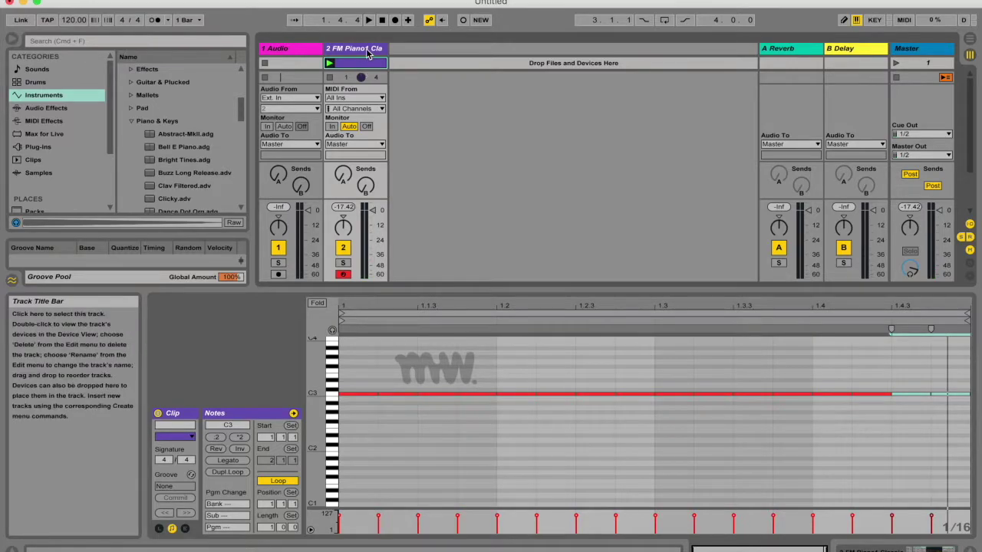
key(shift+Tab)
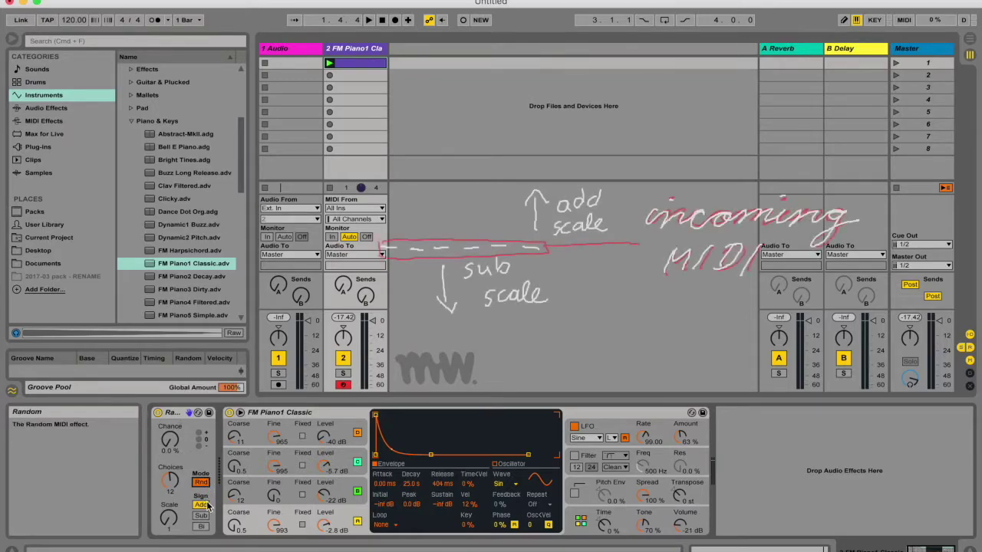
Step: Sweep the Random device's Chance up to 100 % and back down to 50 %
click(201, 526)
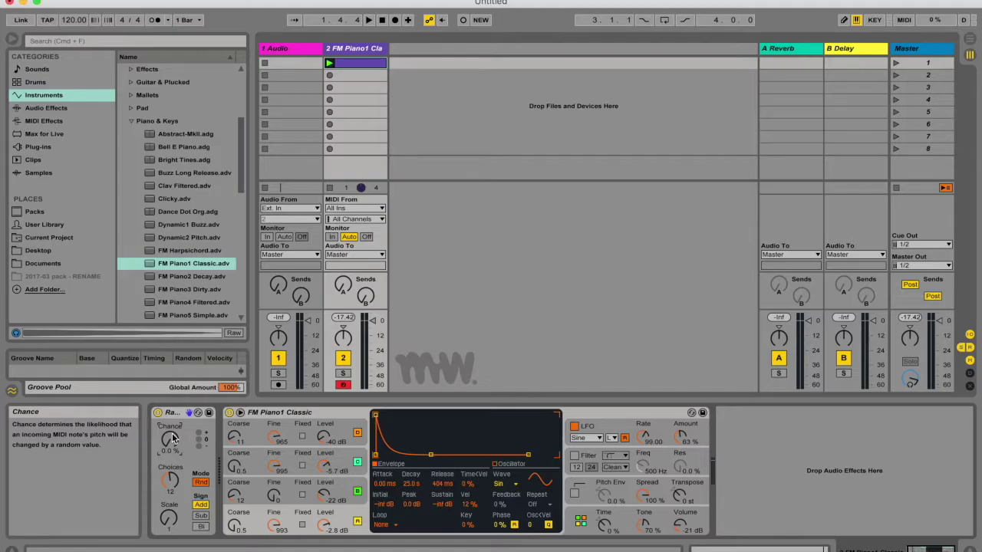
drag(172, 439, 172, 439)
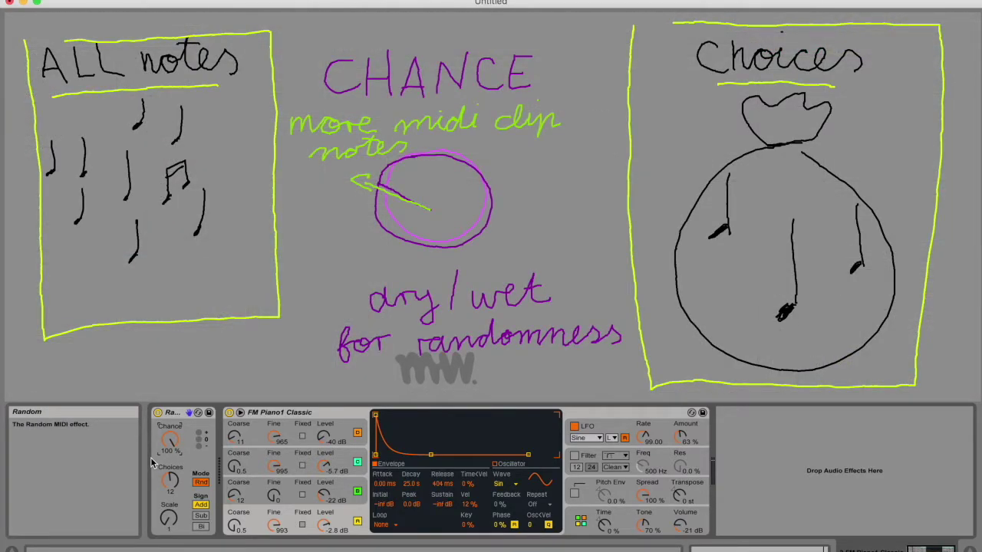
drag(169, 439, 169, 454)
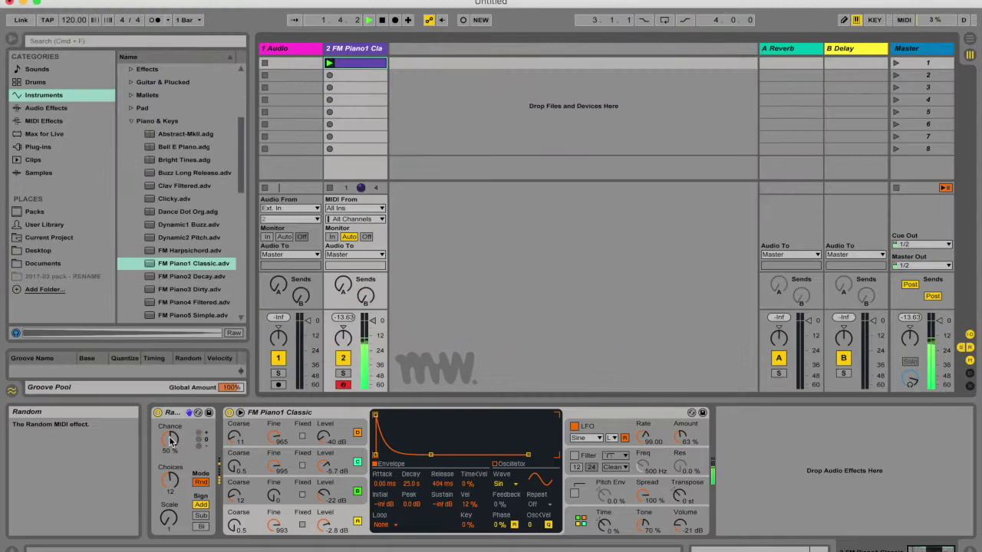
Step: Turn Random's Chance knob down to about 0 %
drag(169, 430, 170, 442)
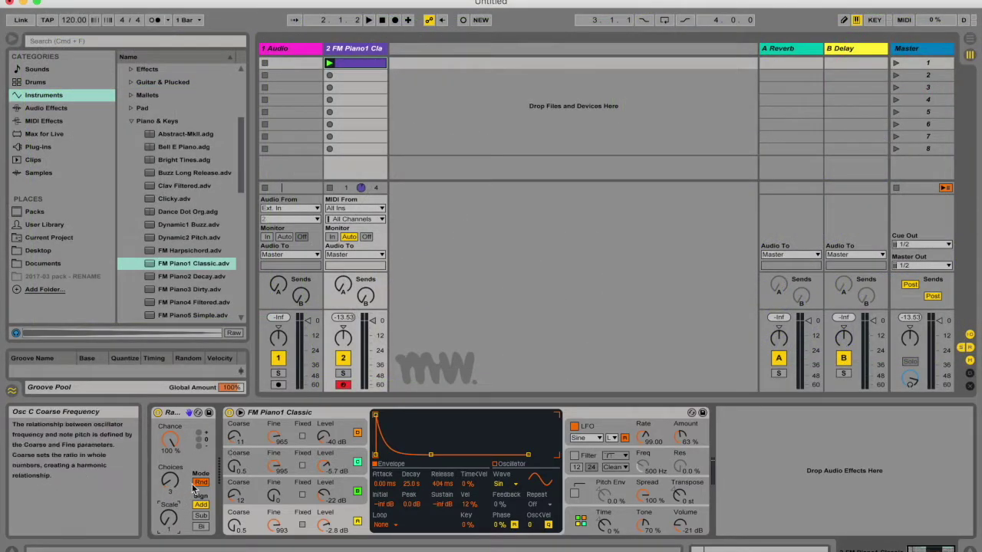
double_click(364, 65)
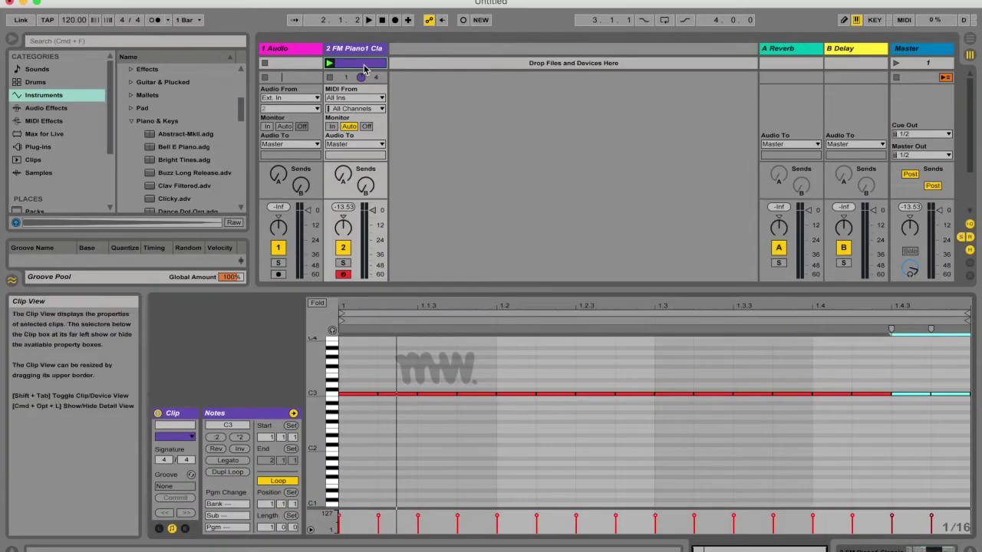
click(353, 396)
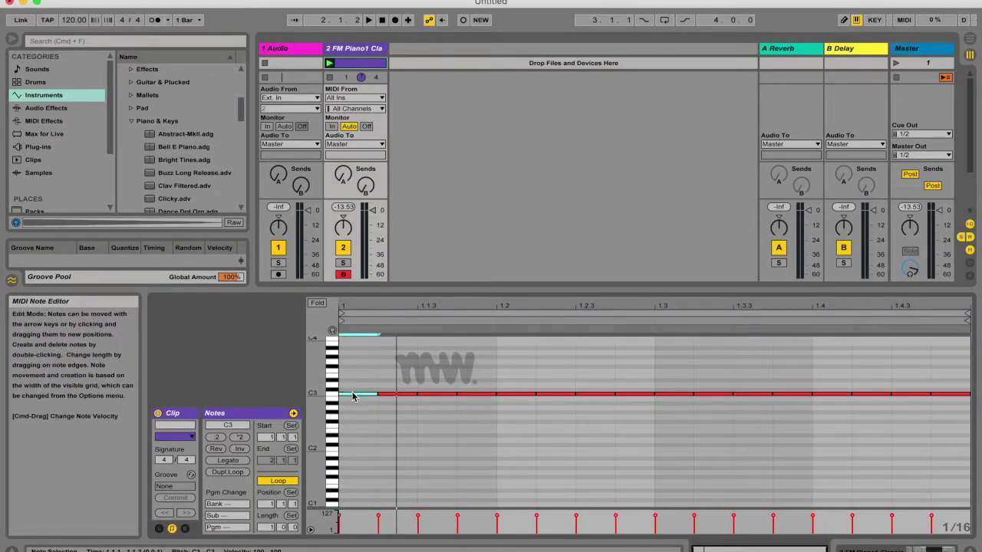
double_click(357, 48)
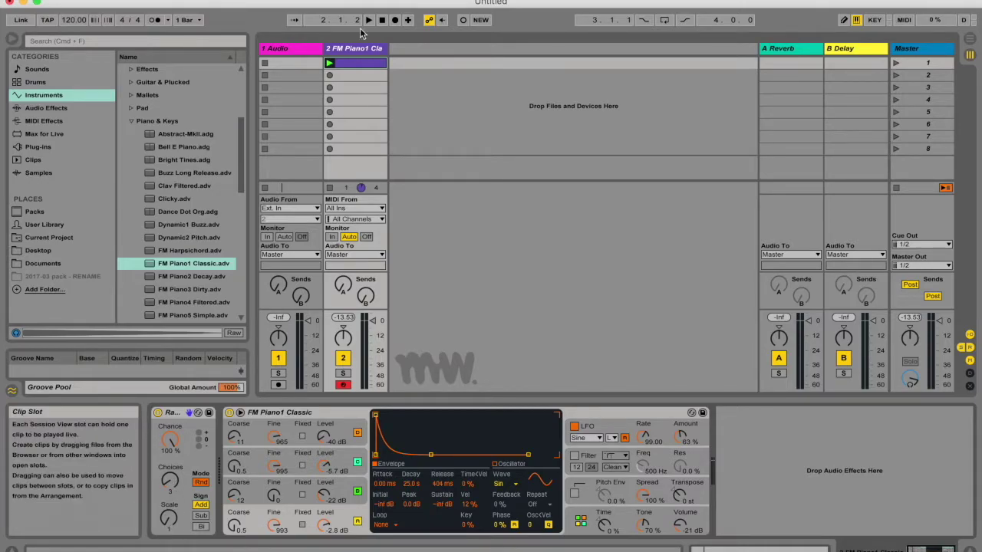
Step: Raise Random's Scale from 2 upward, relaunching the C3 clip to hear each change
click(332, 63)
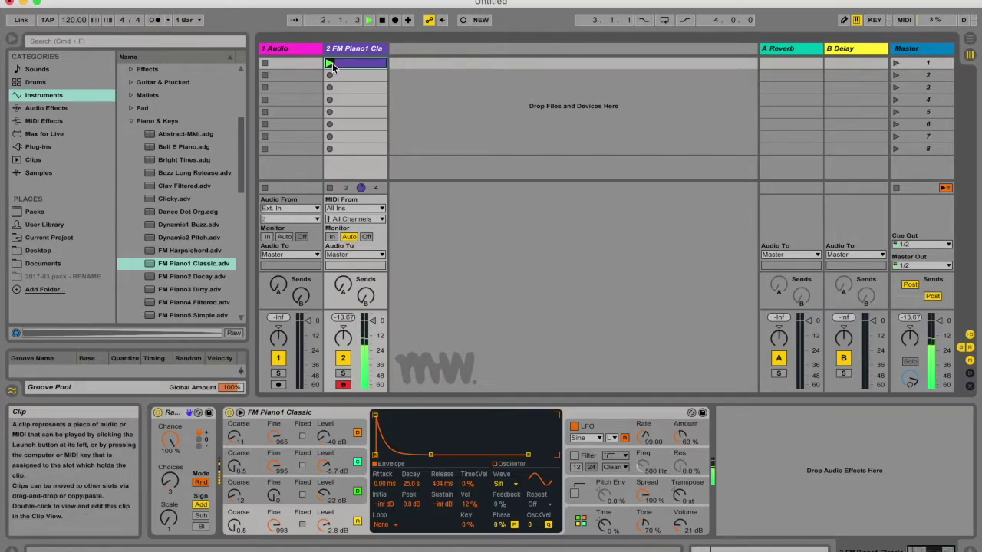
drag(178, 512, 173, 518)
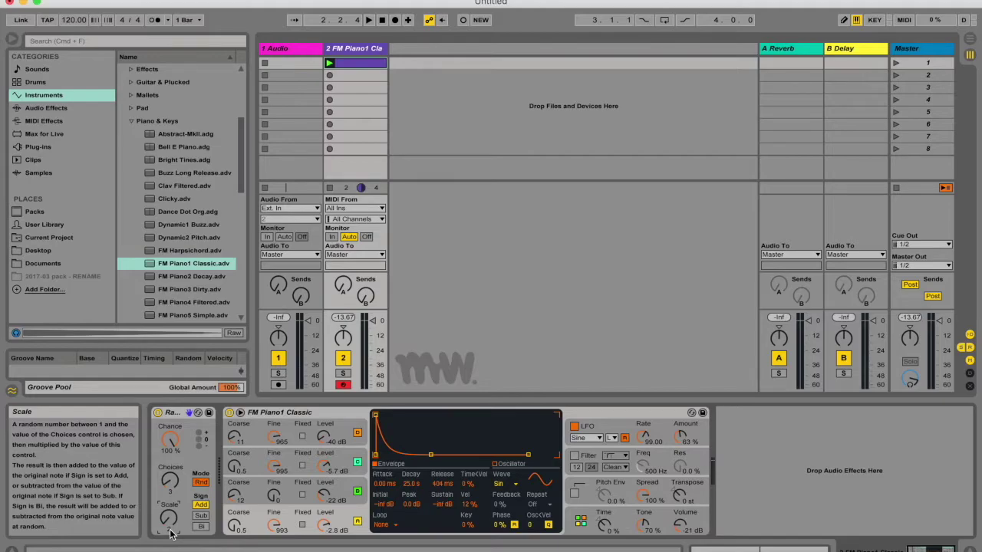
click(329, 64)
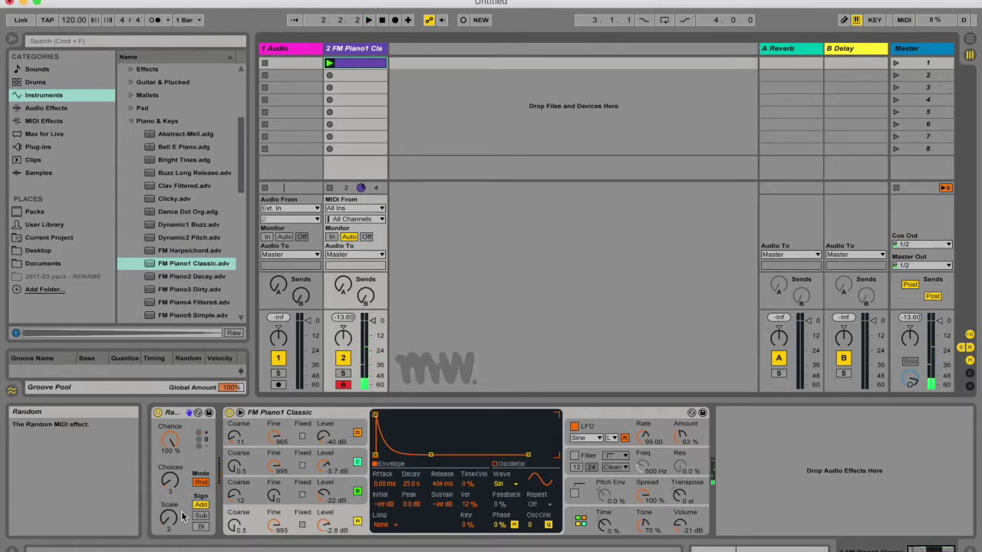
drag(170, 519, 173, 516)
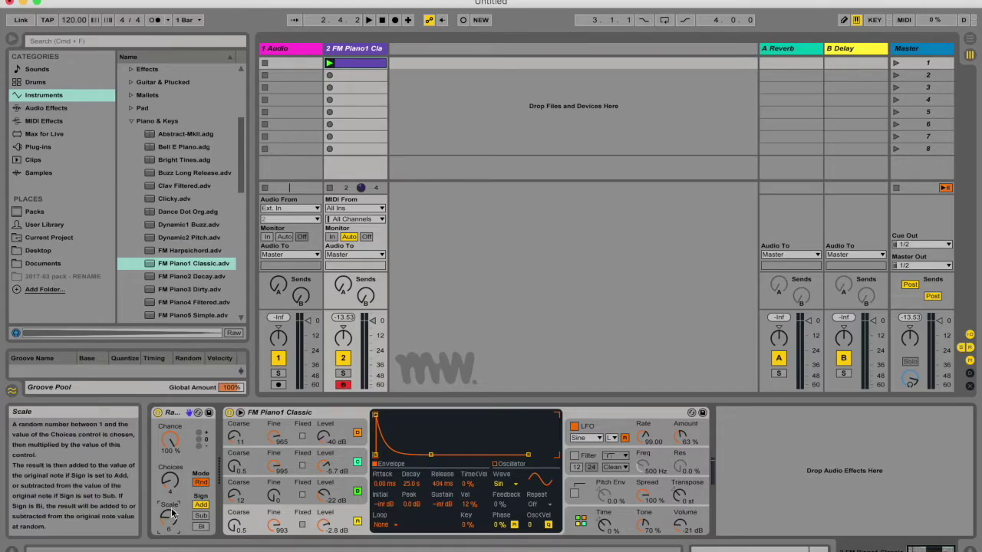
click(329, 63)
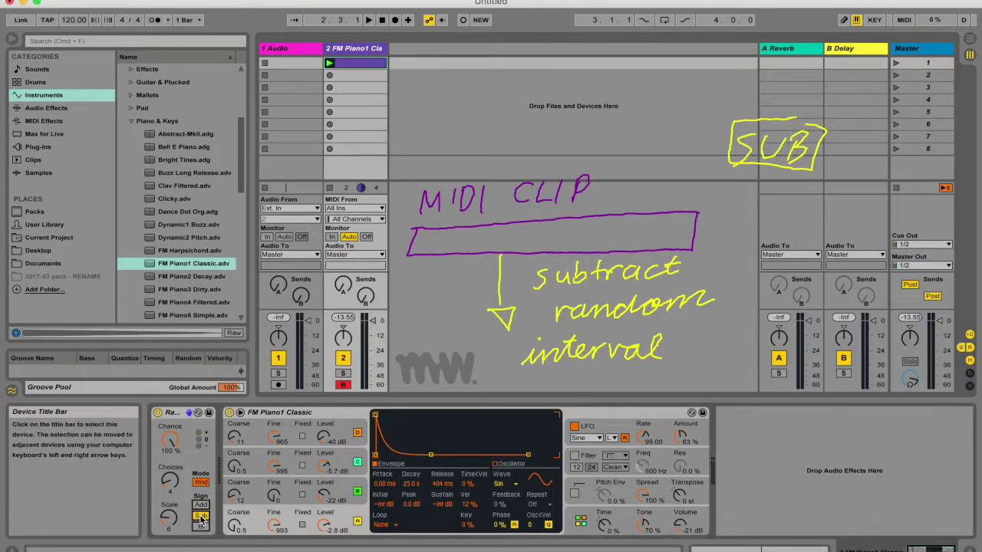
key(shift+Tab)
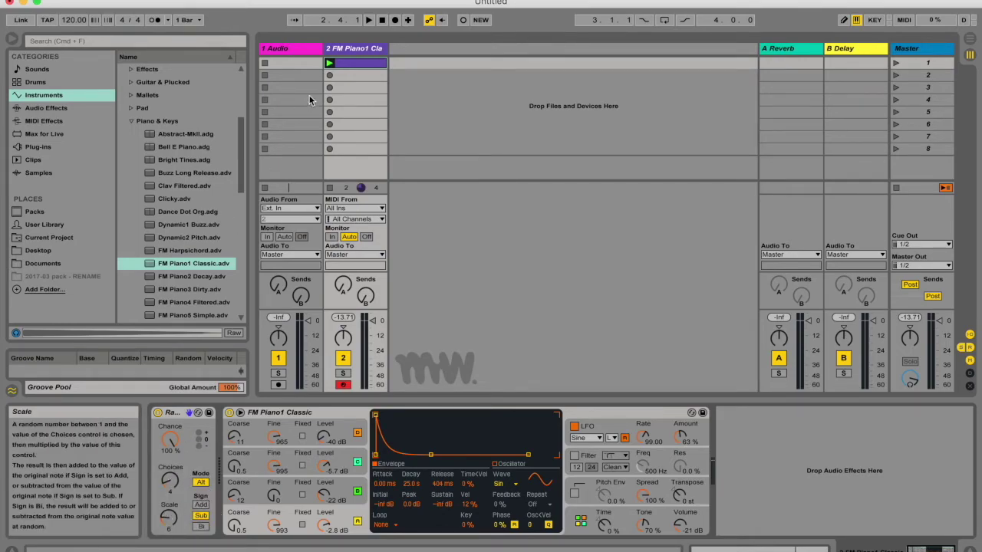
Step: Drop Random's Chance to zero, then back up to 100 % while the clip plays
drag(172, 445, 171, 445)
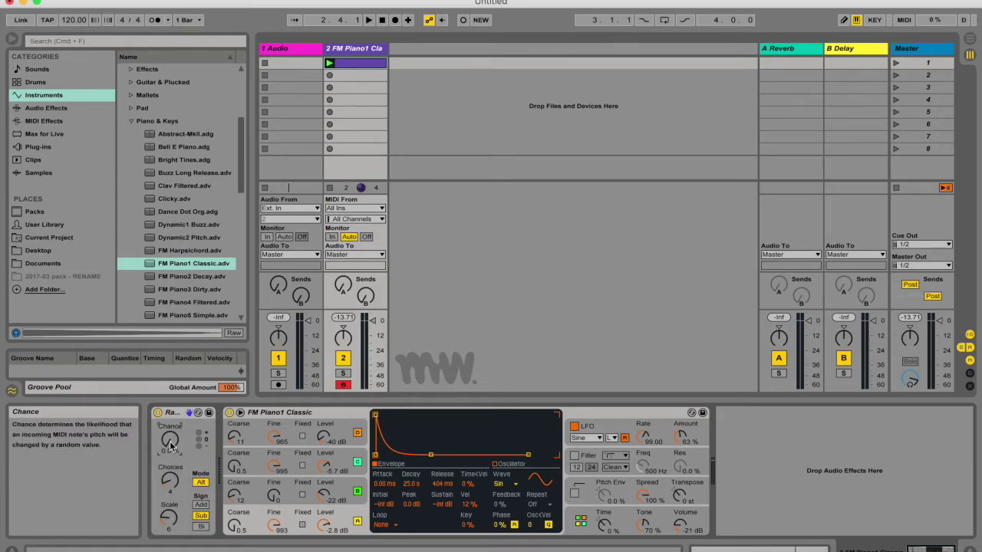
click(330, 63)
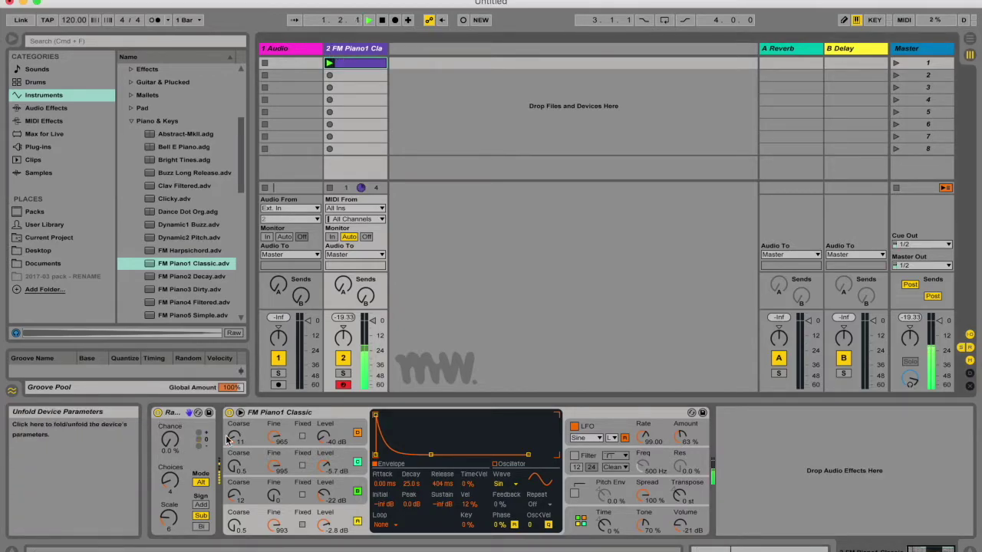
drag(173, 443, 174, 444)
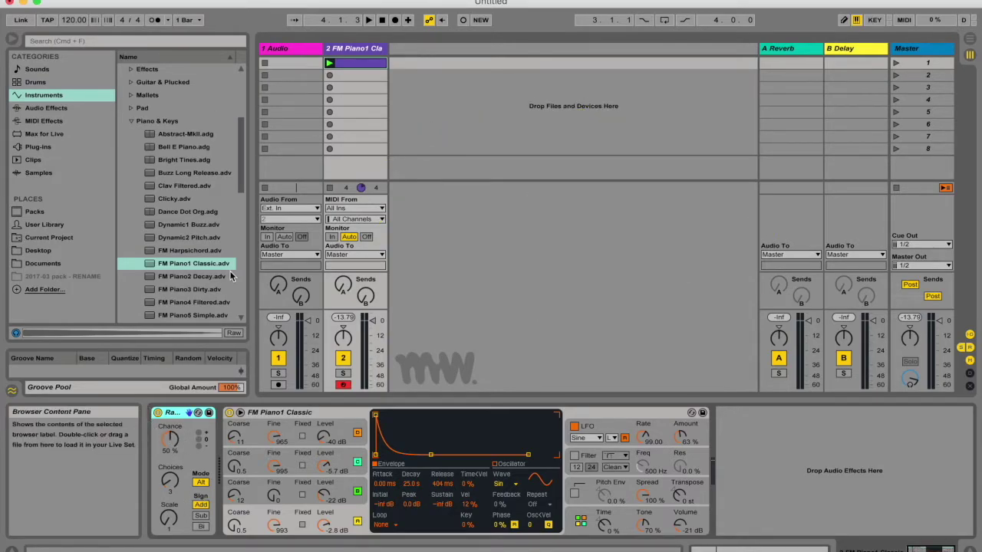
click(131, 122)
Step: Insert a C Major Scale between Random and FM Piano1 Classic, then add the Bach 16th arpeggiator
scroll(134, 124, up, 3)
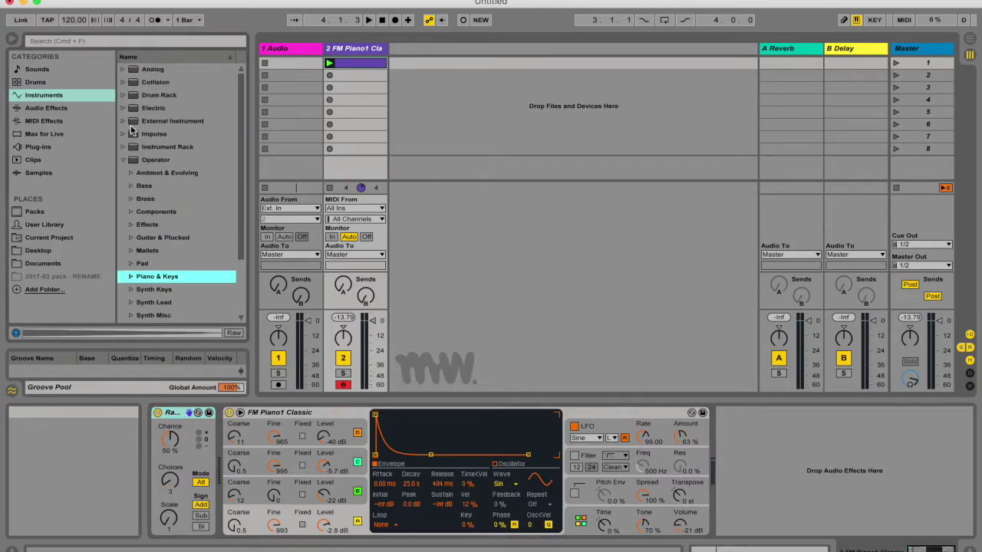
click(123, 160)
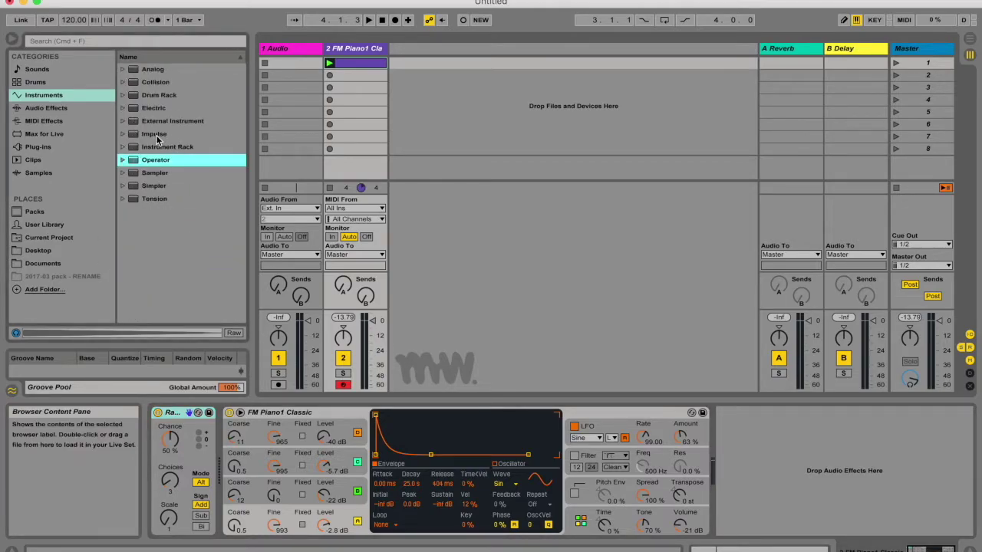
click(44, 121)
drag(150, 147, 222, 445)
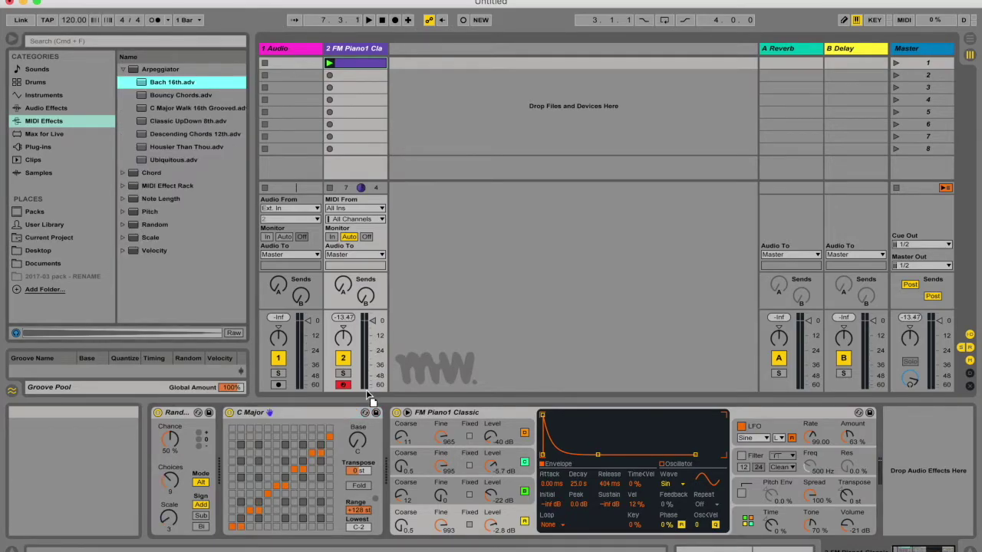
drag(366, 390, 379, 434)
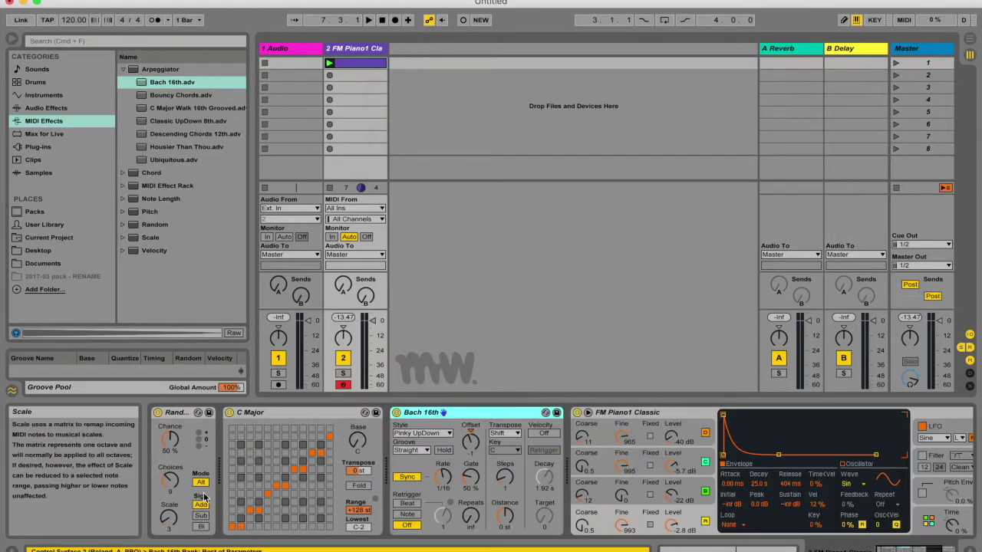
Step: Play the clip and move the Bach 16th arpeggiator to the front of the chain
click(330, 64)
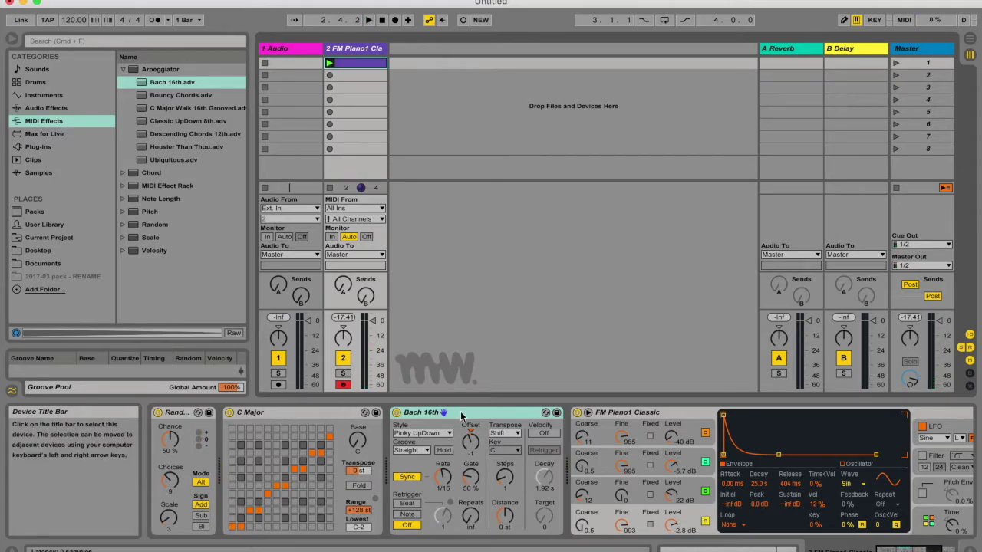
drag(461, 415, 163, 430)
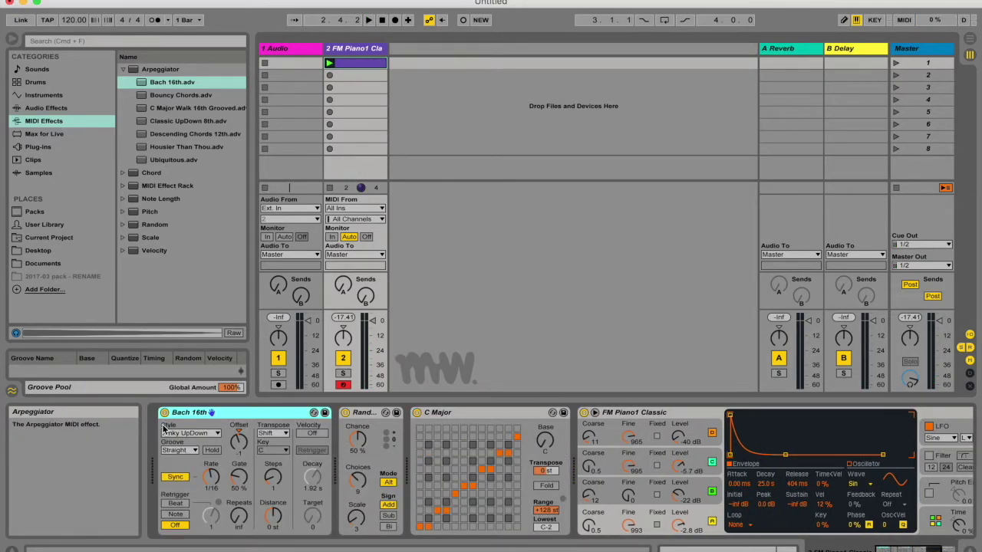